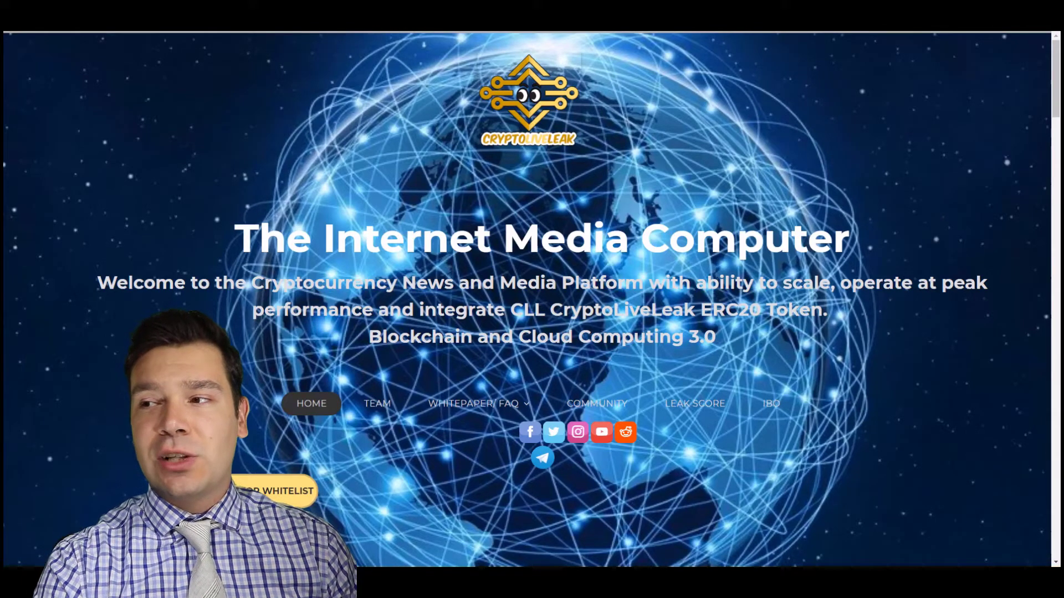
Open the Initial Bounty Offering page and bring its participation rules and IBO Application Form into view
left_click(772, 407)
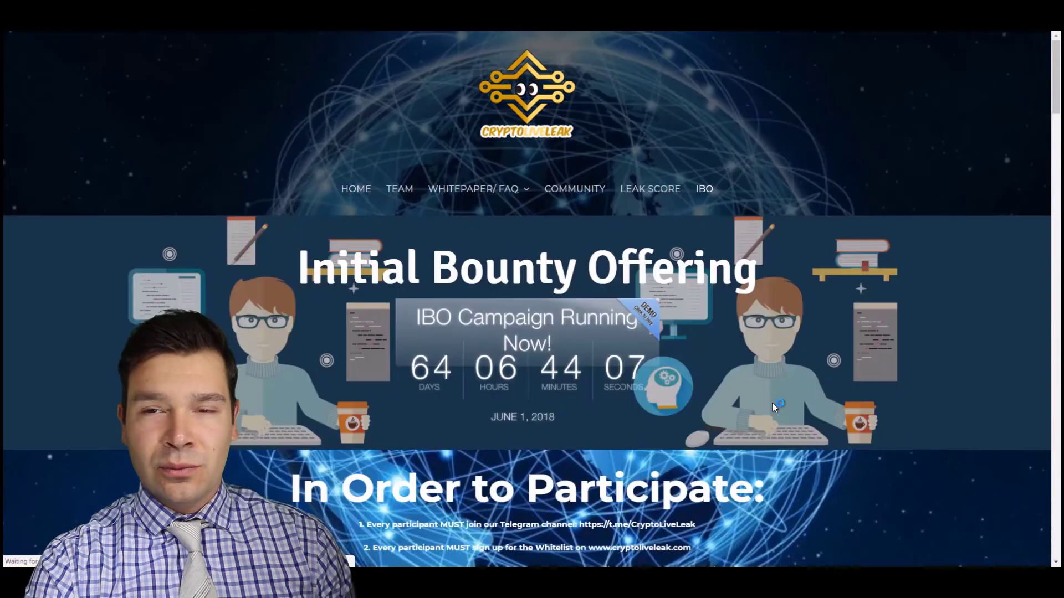
scroll(771, 424, "down", 1)
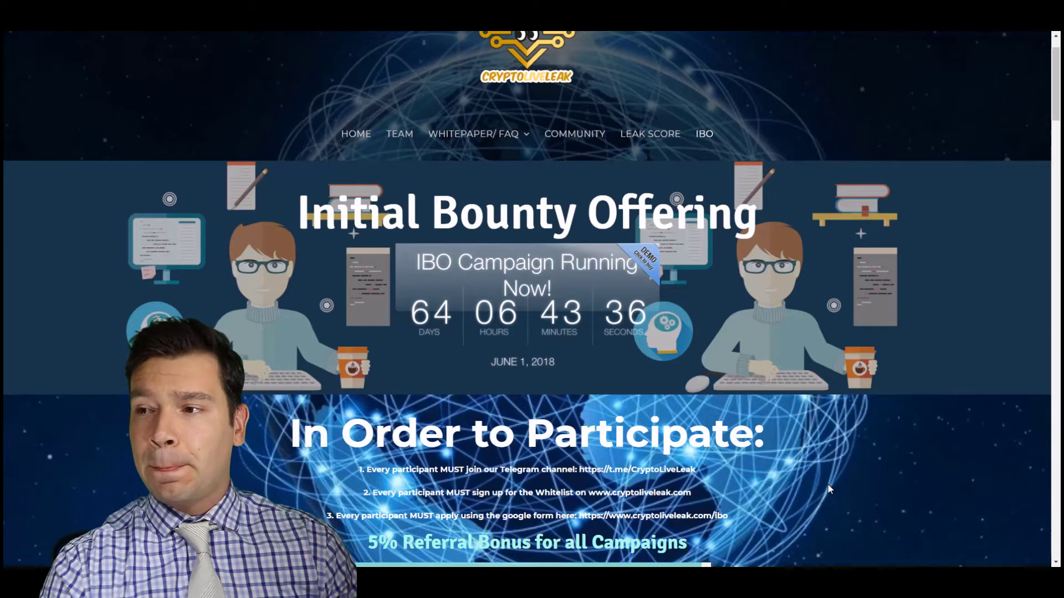
scroll(891, 342, "down", 2)
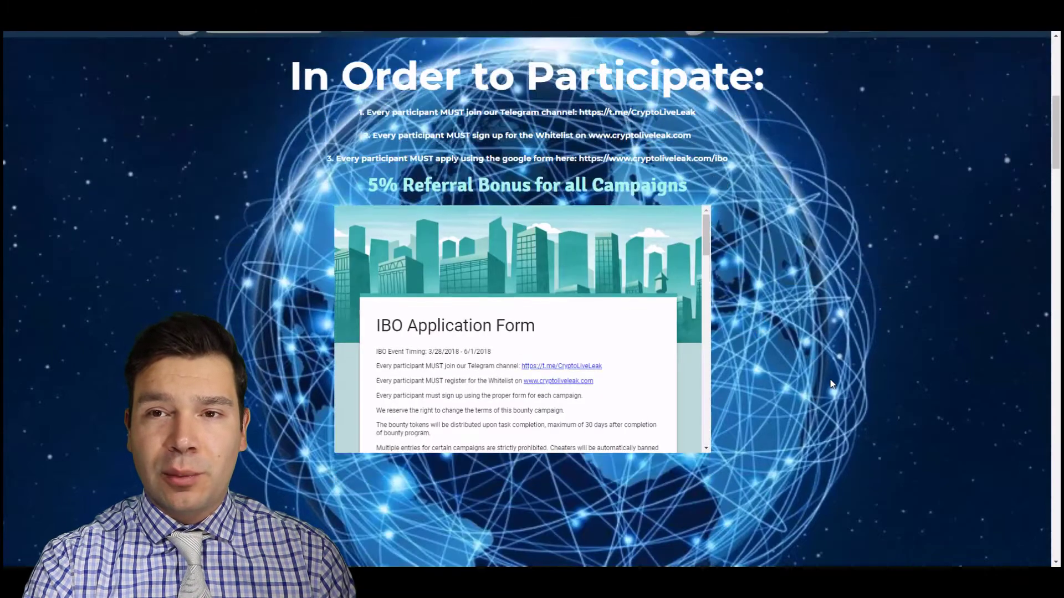
scroll(581, 250, "down", 2)
scroll(584, 233, "up", 1)
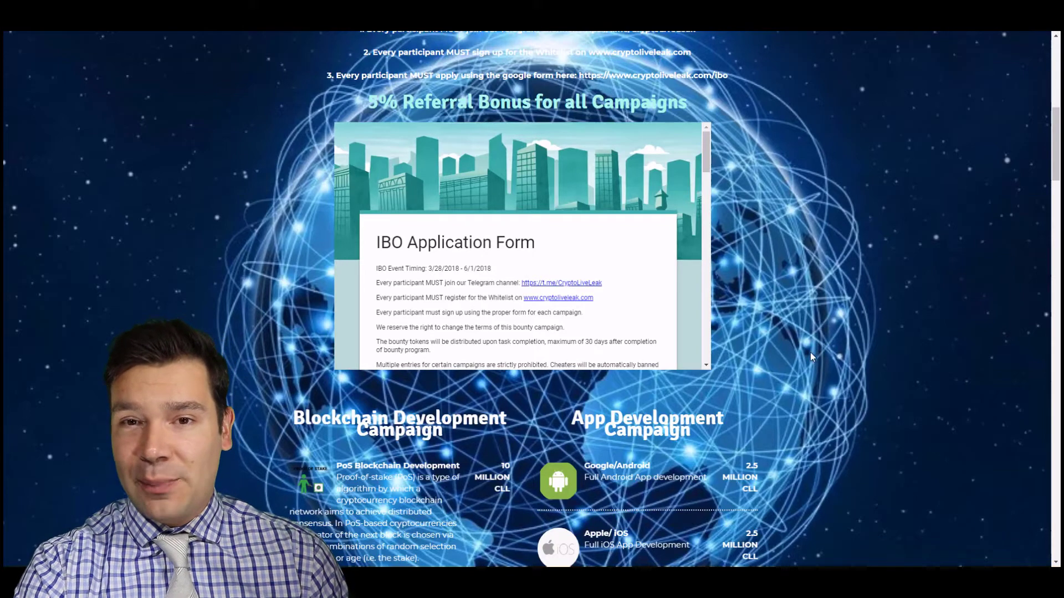
scroll(803, 352, "down", 2)
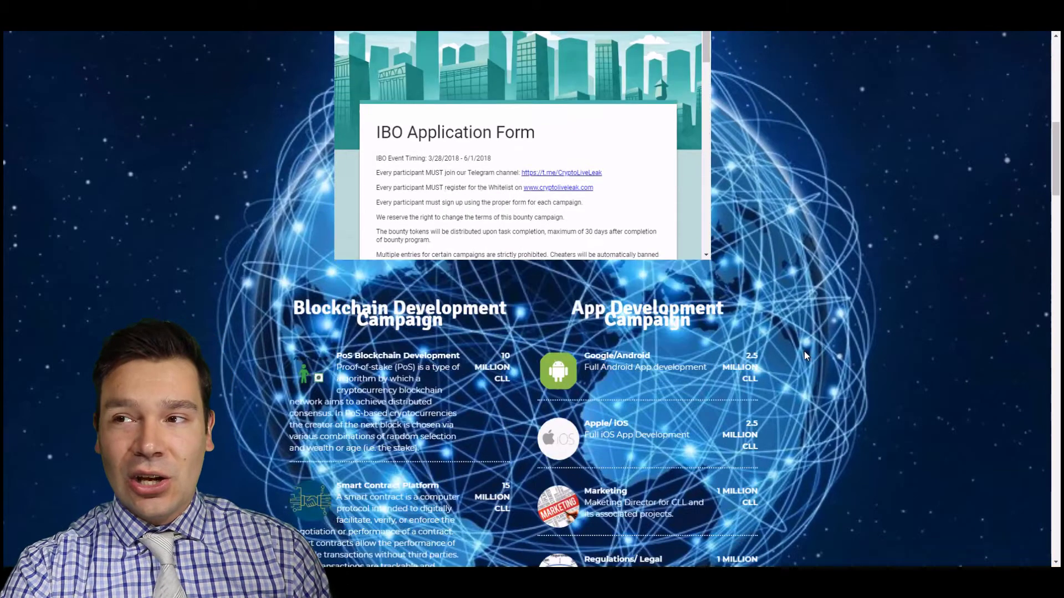
scroll(804, 352, "down", 2)
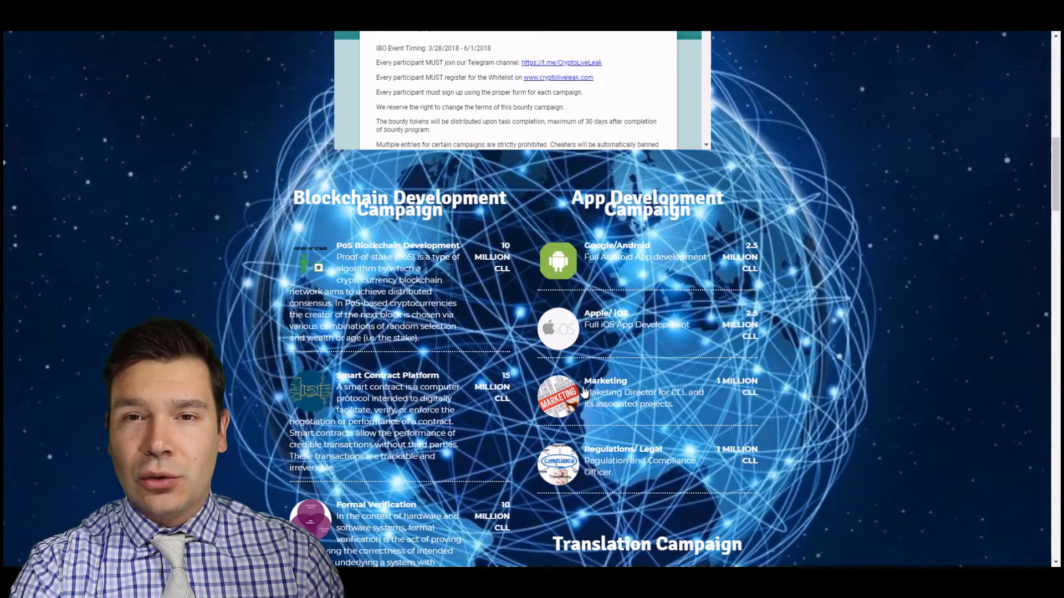
scroll(586, 397, "down", 1)
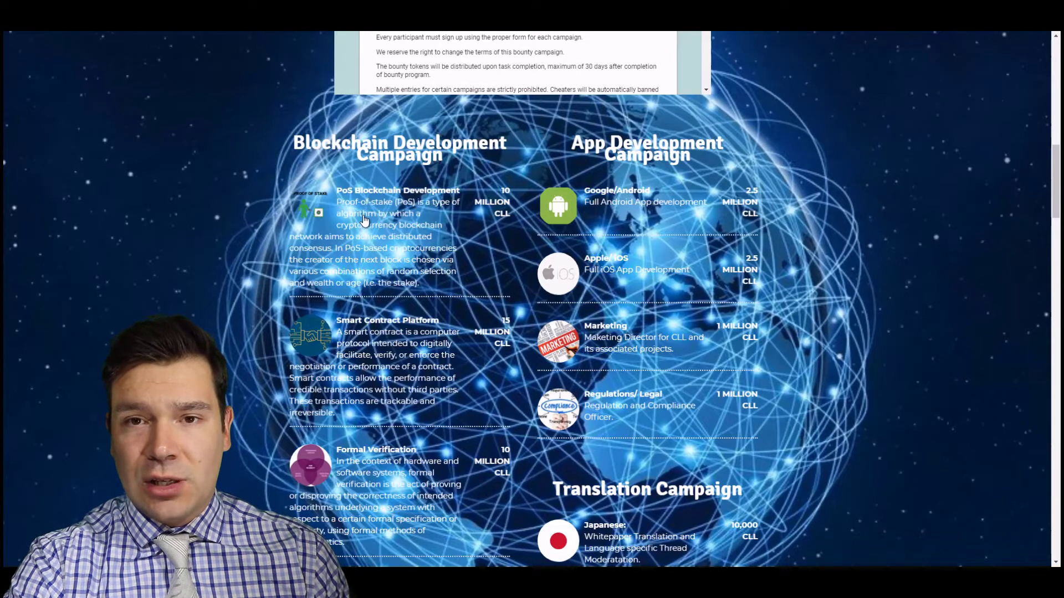
scroll(370, 308, "down", 2)
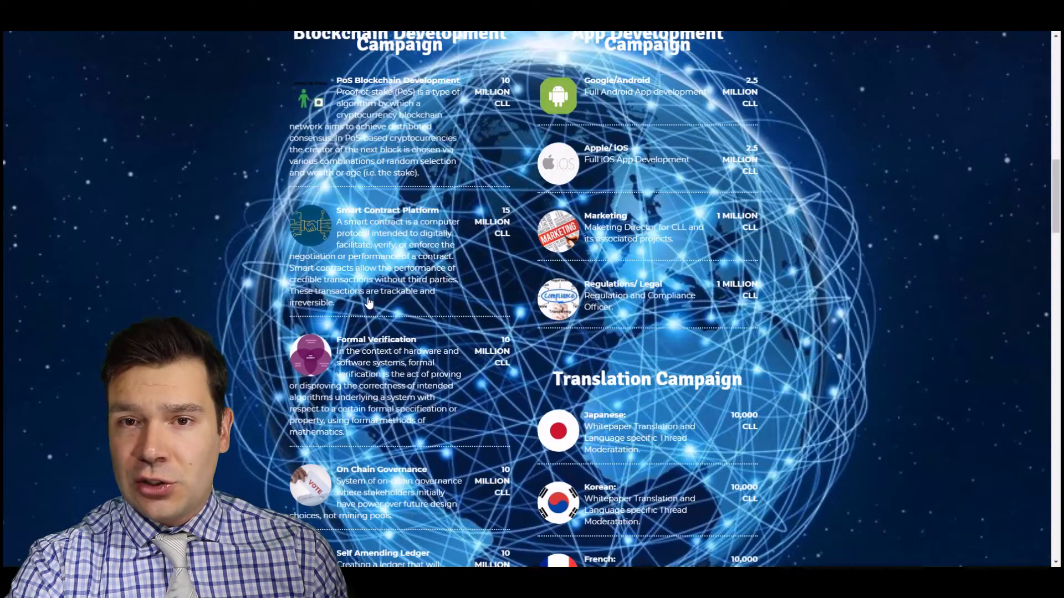
scroll(364, 297, "down", 2)
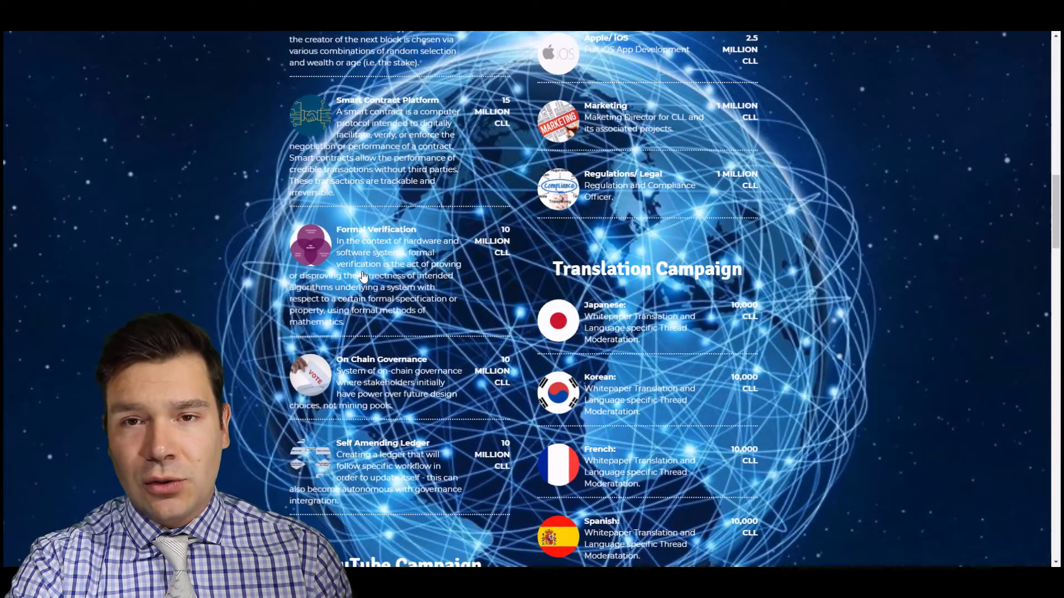
scroll(350, 325, "down", 1)
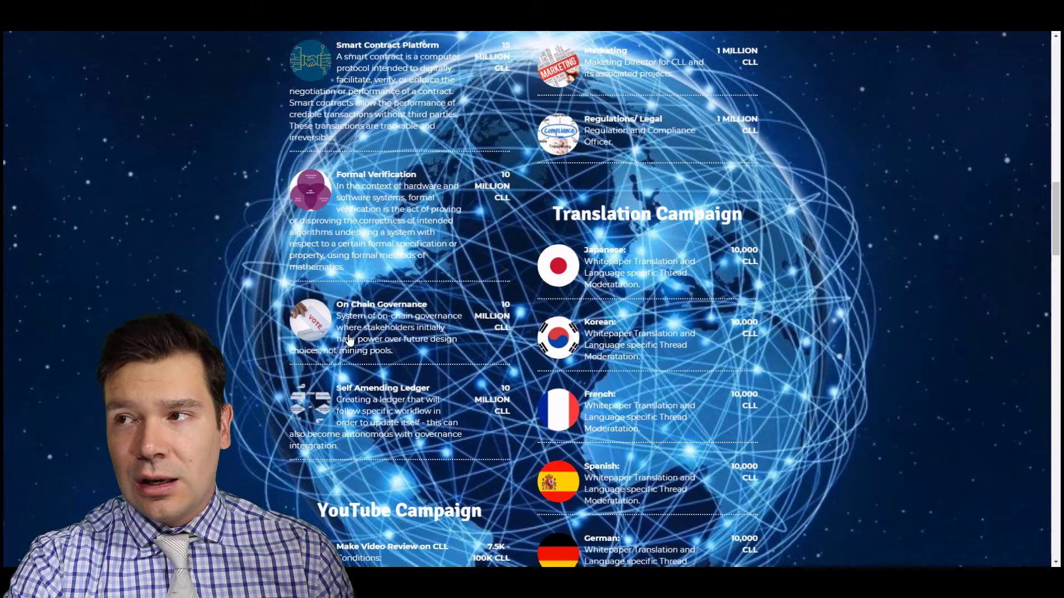
scroll(350, 333, "up", 1)
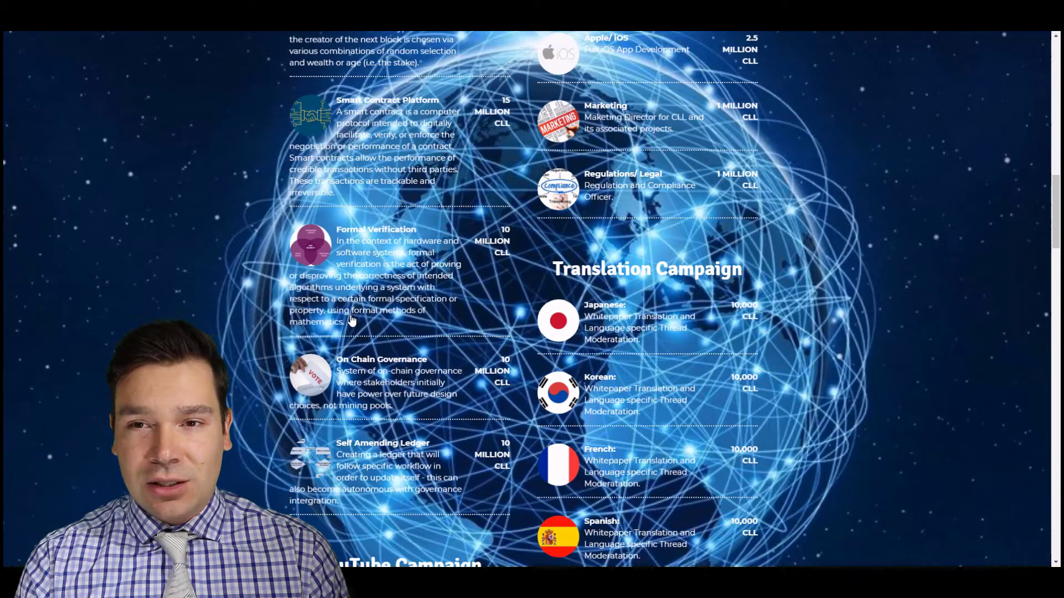
scroll(350, 320, "up", 2)
scroll(350, 324, "up", 3)
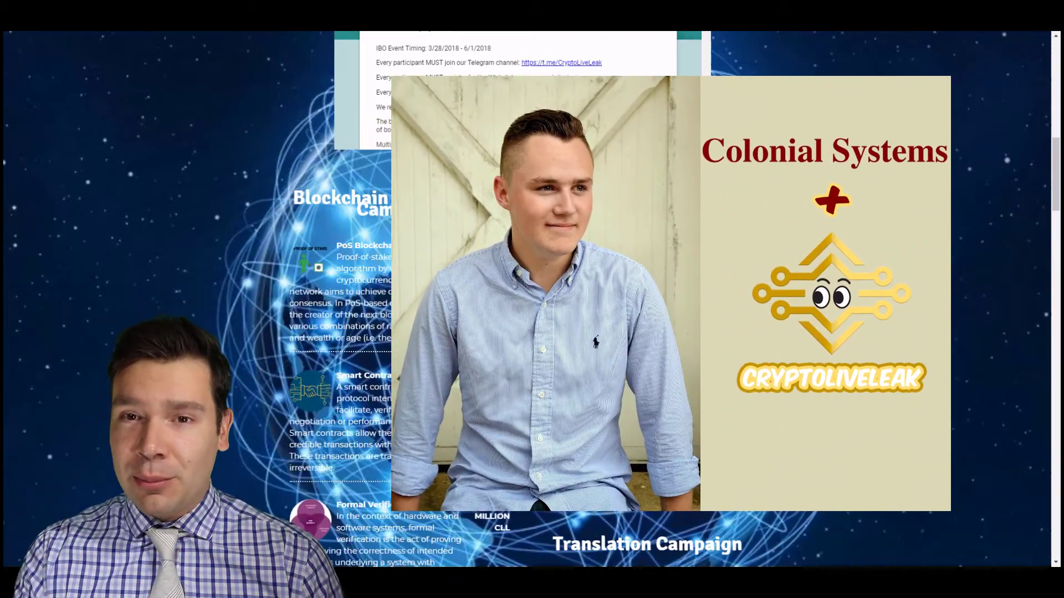
scroll(349, 325, "down", 1)
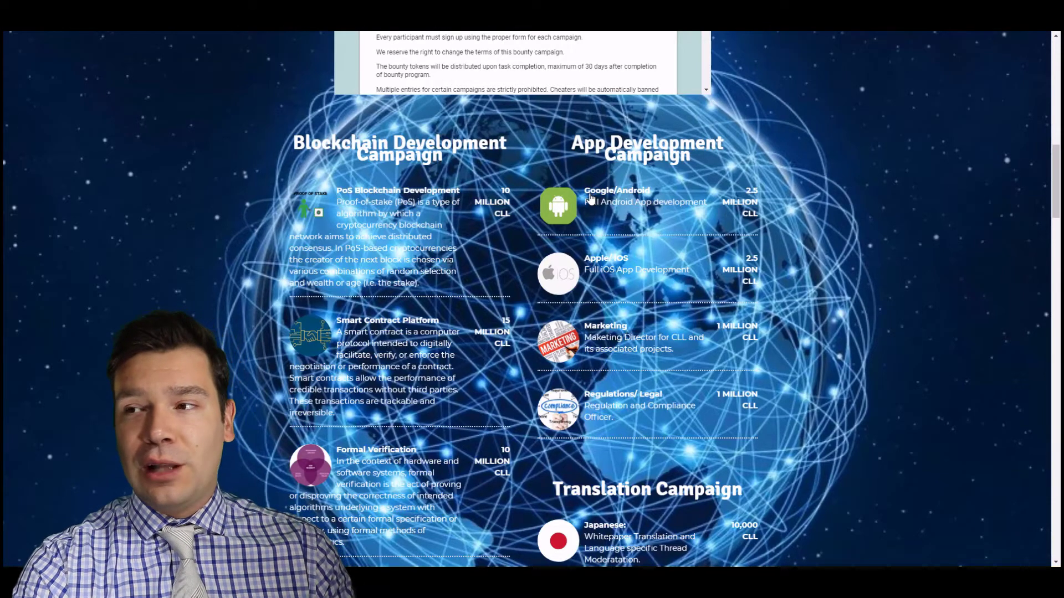
scroll(642, 297, "down", 4)
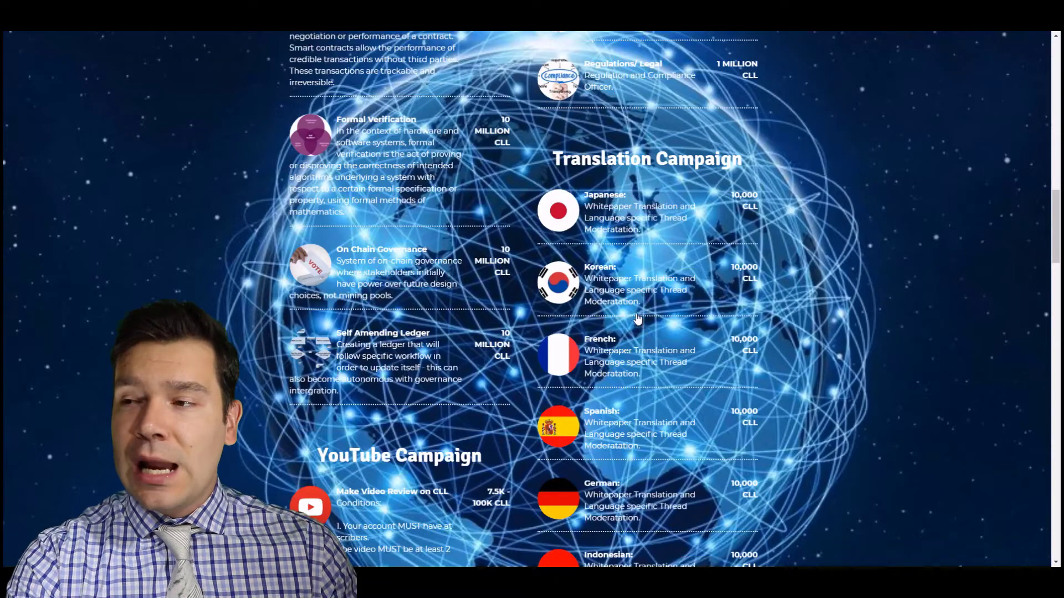
scroll(633, 316, "down", 1)
scroll(637, 322, "down", 1)
scroll(634, 312, "down", 2)
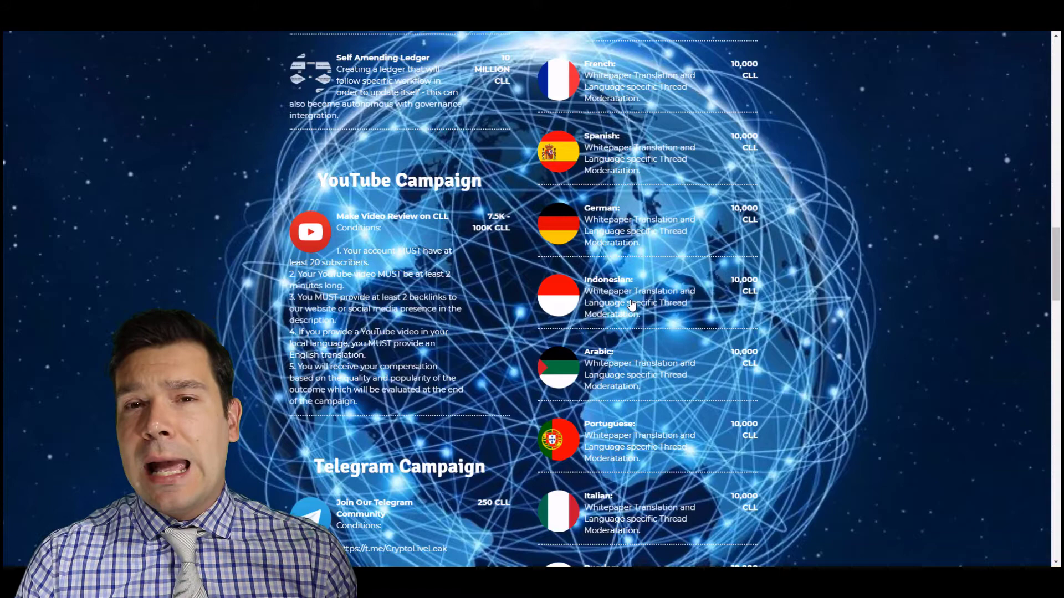
scroll(632, 306, "down", 1)
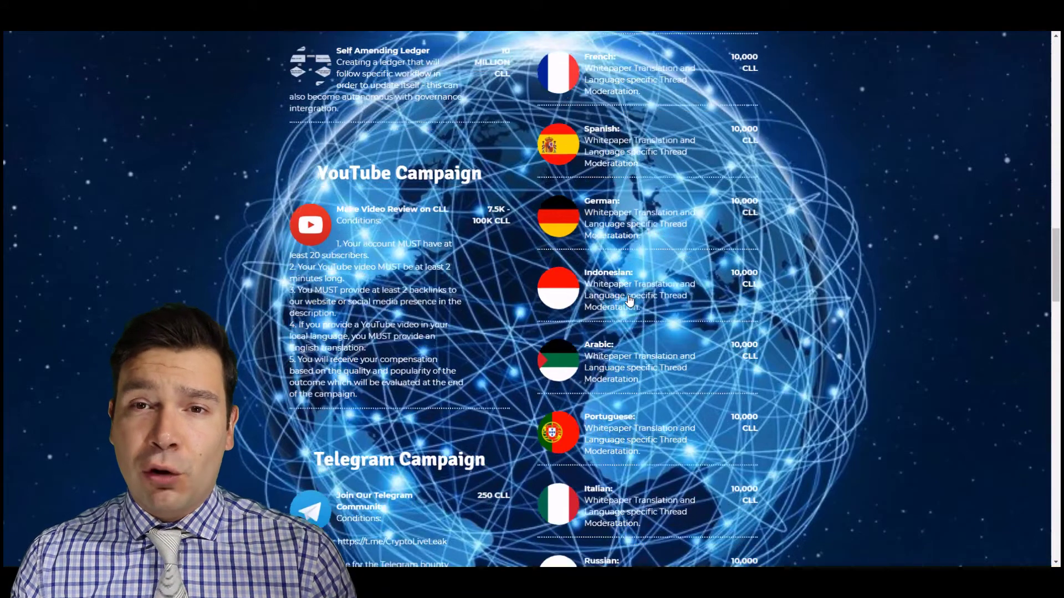
scroll(629, 302, "down", 1)
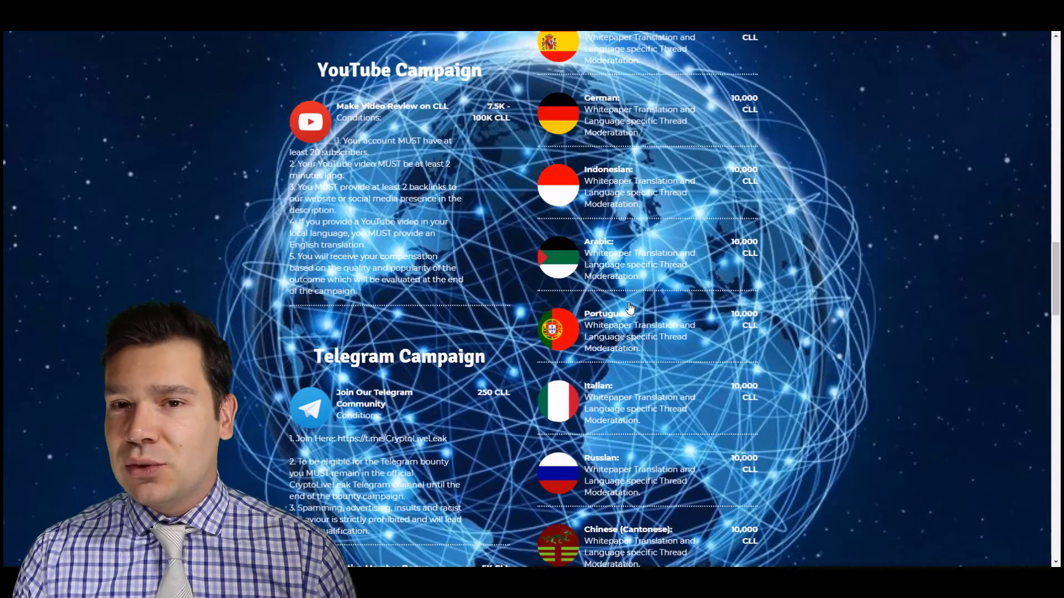
scroll(574, 193, "up", 2)
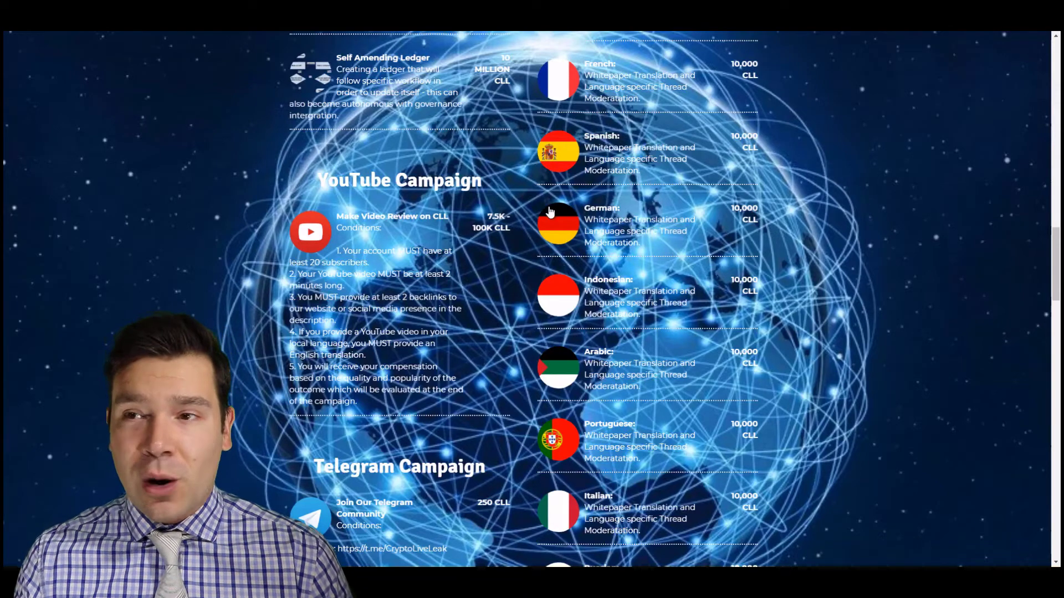
scroll(798, 277, "down", 4)
scroll(795, 280, "down", 1)
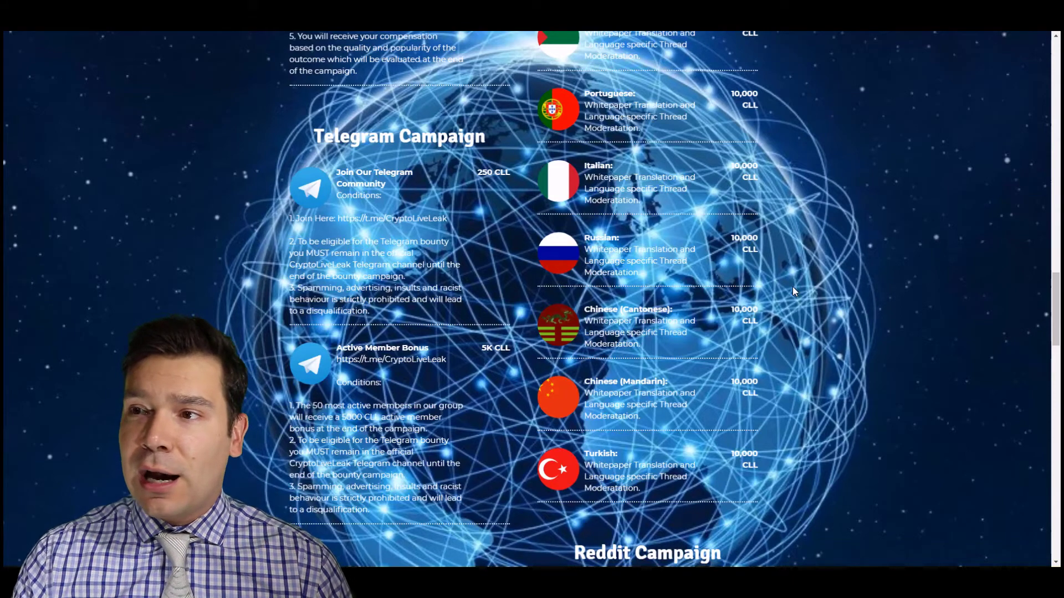
scroll(822, 395, "down", 5)
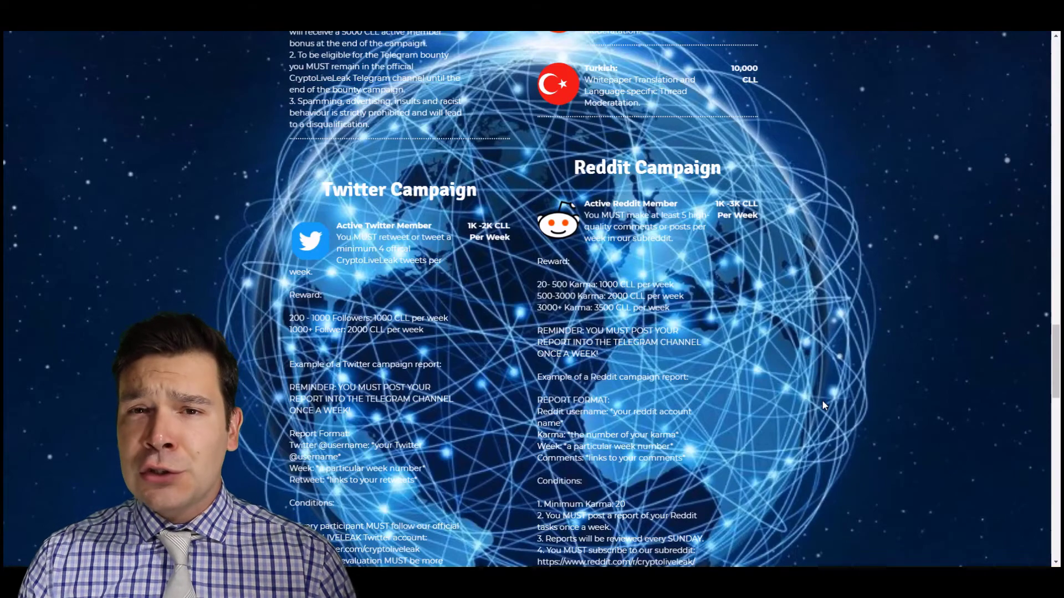
scroll(813, 375, "down", 2)
scroll(829, 358, "down", 3)
scroll(811, 372, "down", 2)
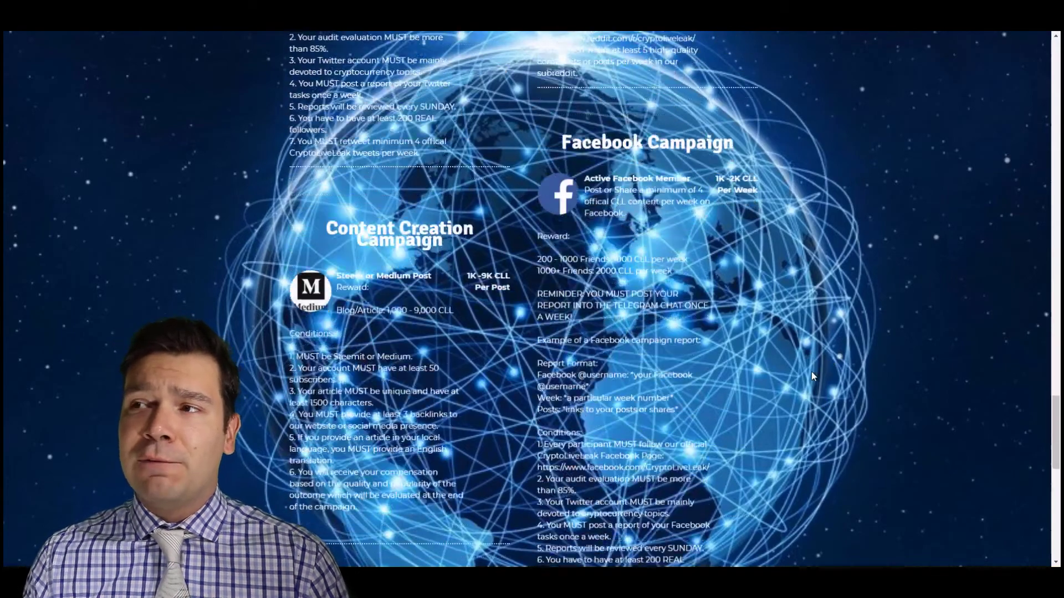
scroll(811, 372, "down", 1)
scroll(811, 369, "up", 1)
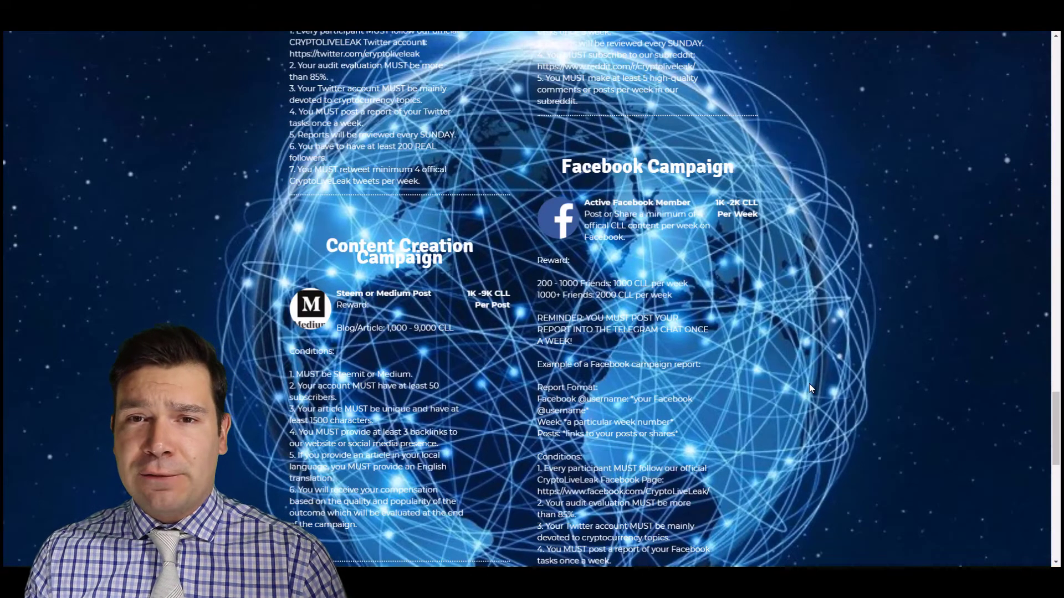
scroll(794, 165, "down", 2)
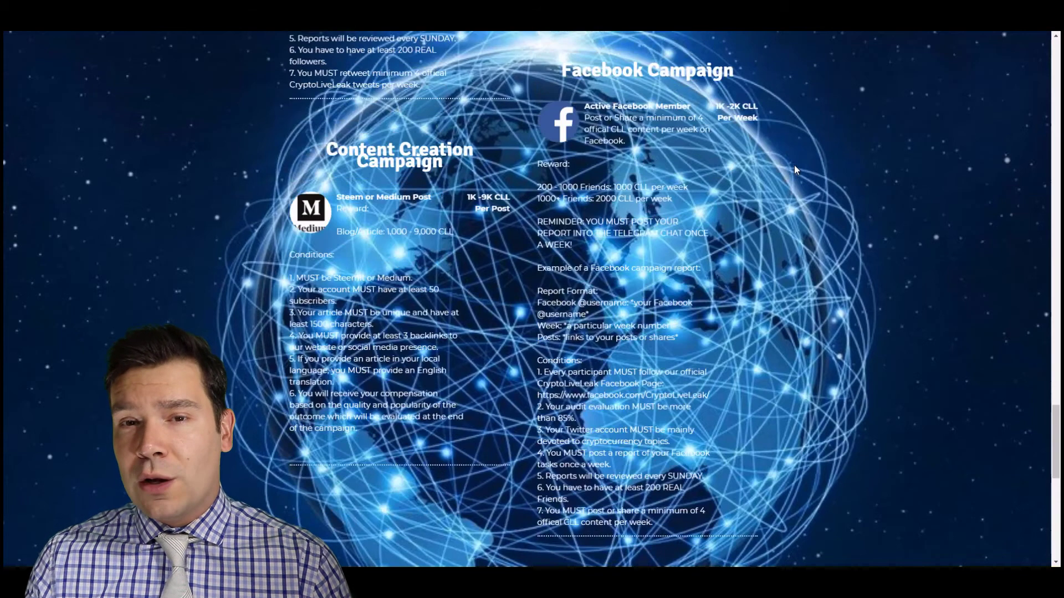